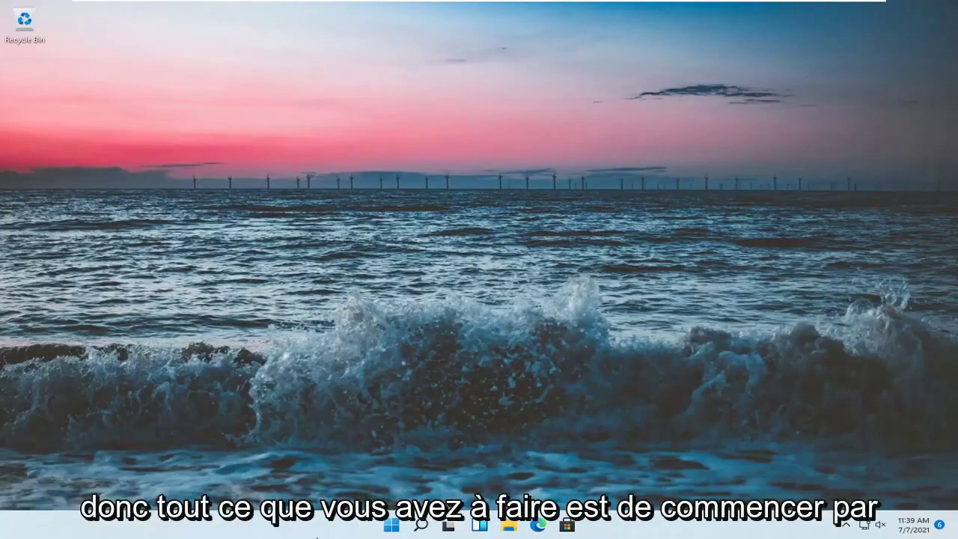
Step: Go to the Proxy page under Network & internet in Windows Settings
right_click(386, 531)
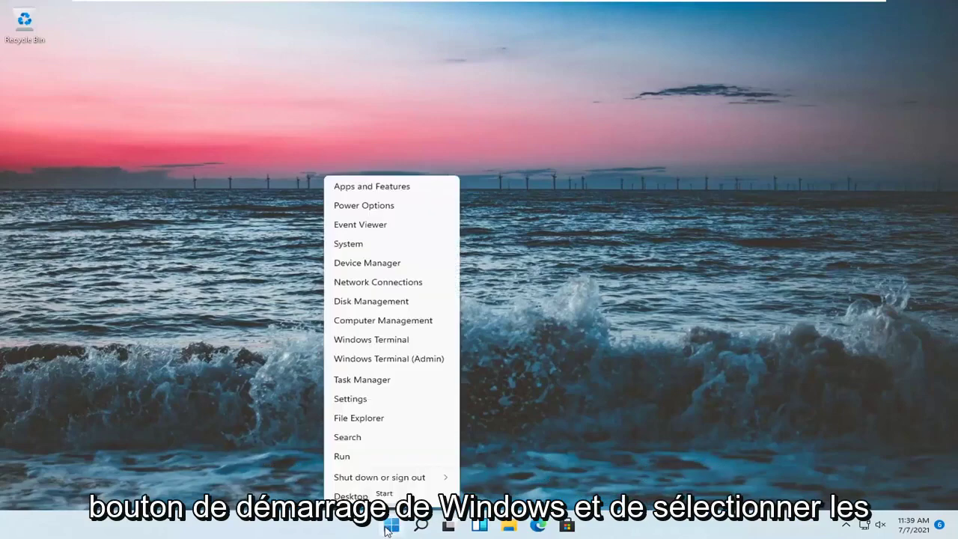
click(350, 401)
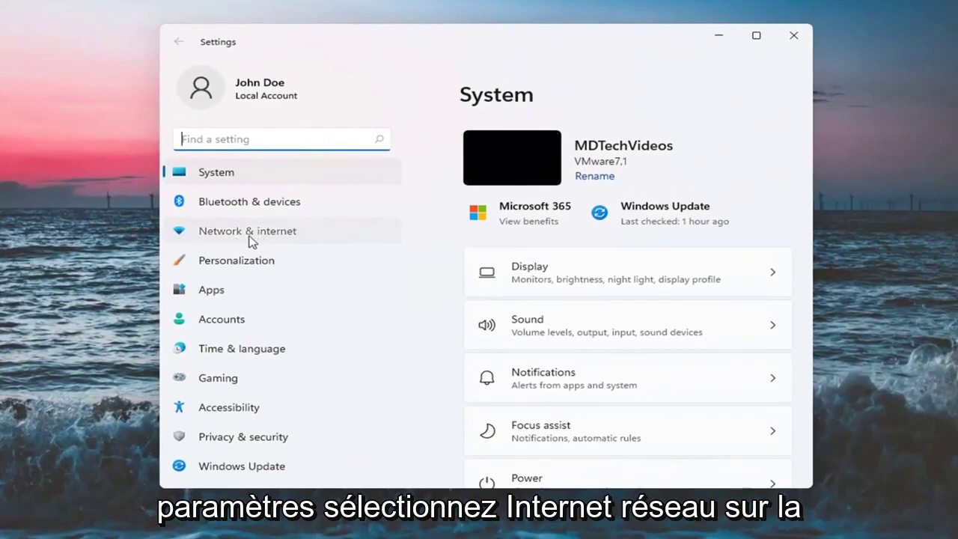
click(258, 241)
scroll(620, 302, down, 2)
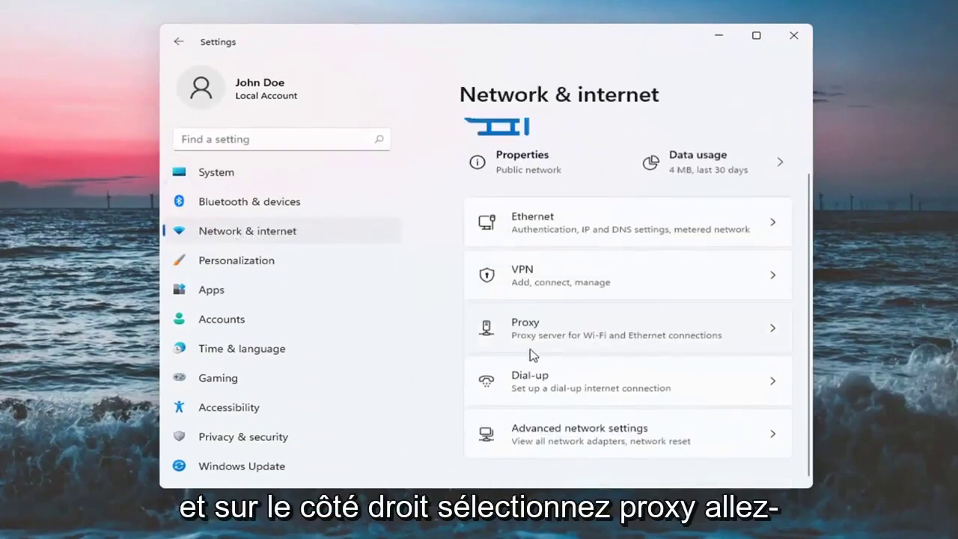
click(564, 336)
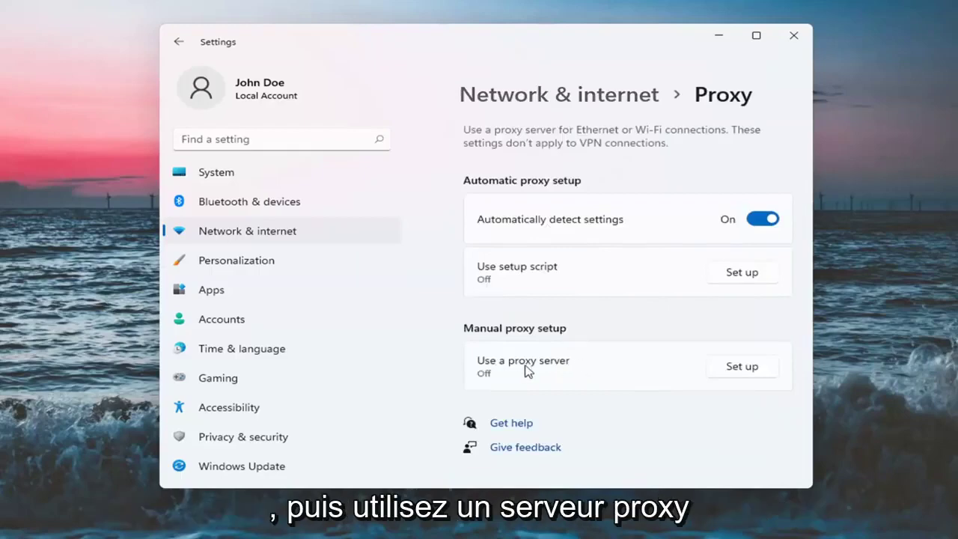
Step: Turn 'Use a proxy server' off in the manual proxy setup and save it
click(741, 366)
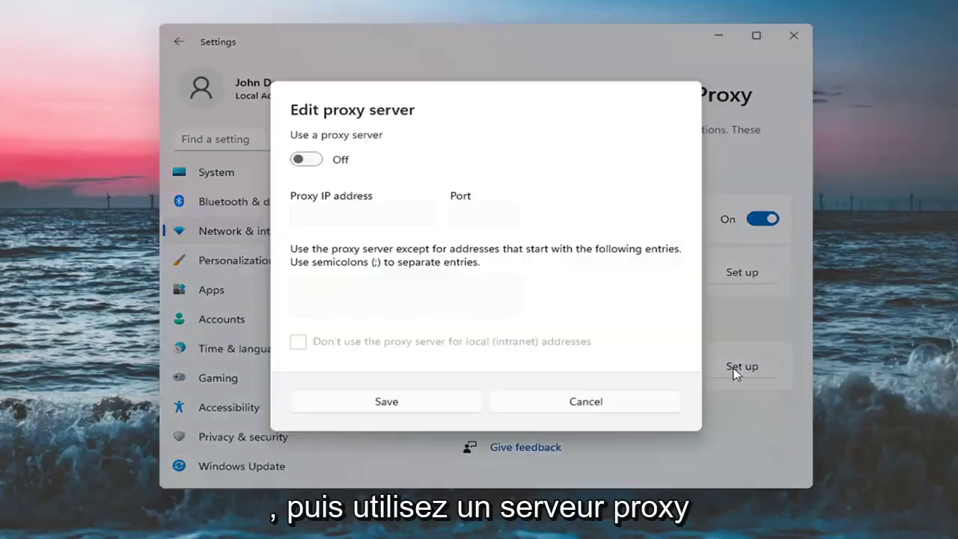
click(306, 160)
click(412, 405)
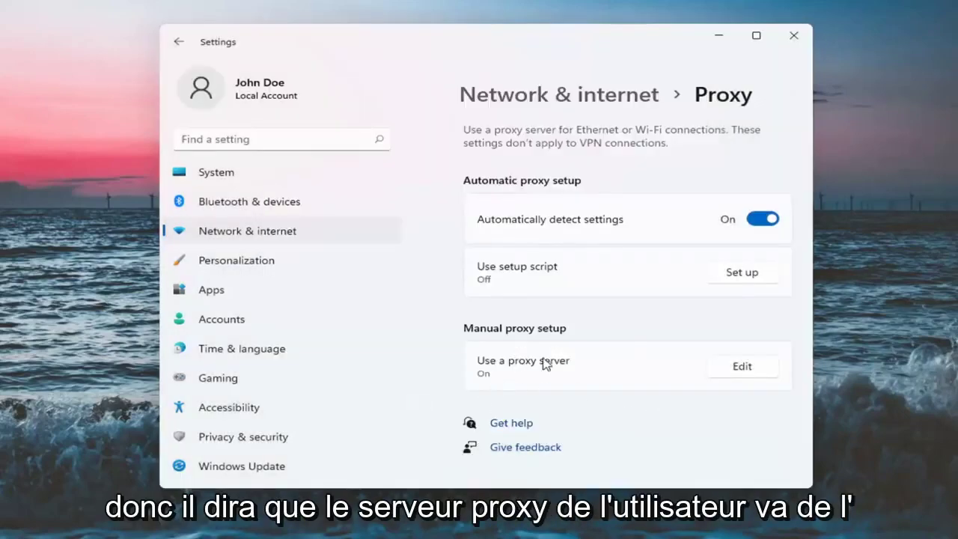
click(748, 368)
click(299, 159)
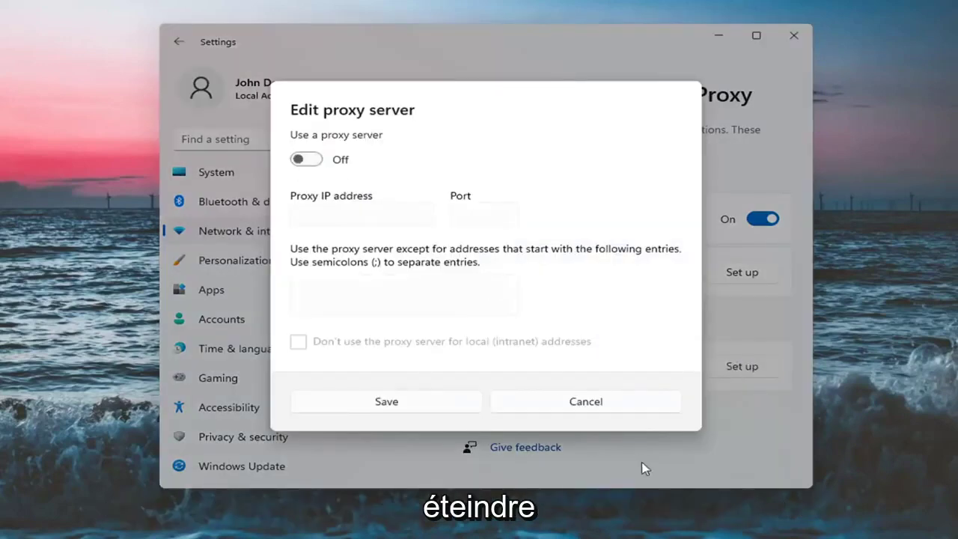
click(390, 404)
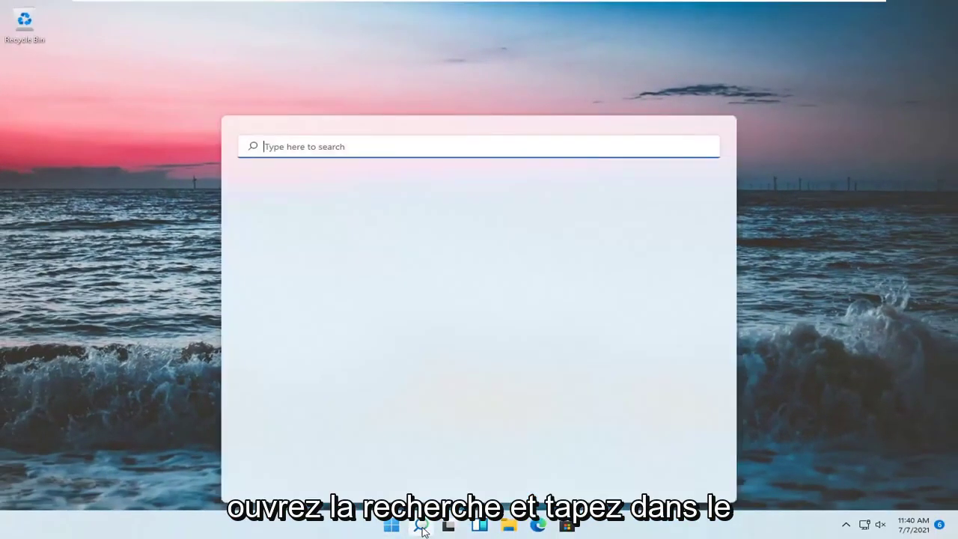
Step: Open Control Panel with View by set to Category, then Network and Internet > Network and Sharing Center
text(control panel)
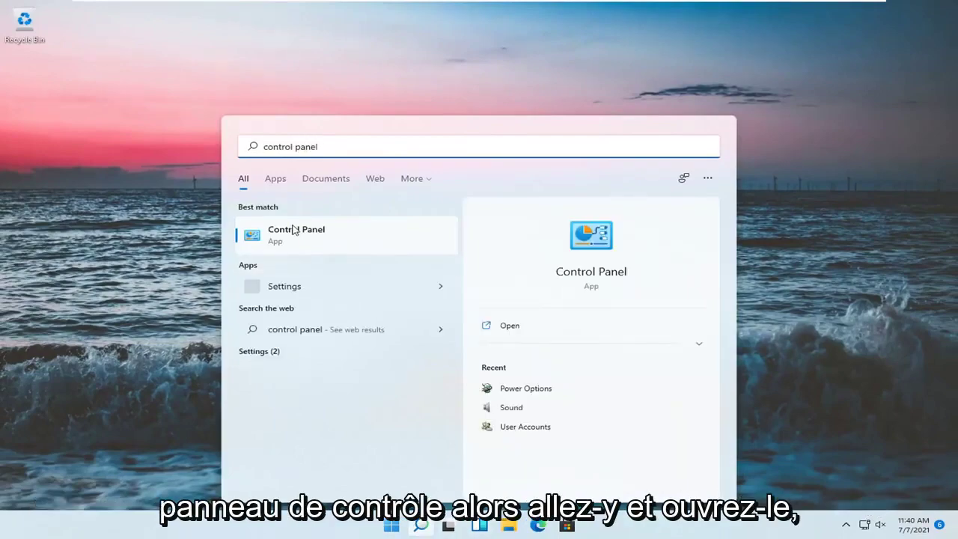
click(294, 230)
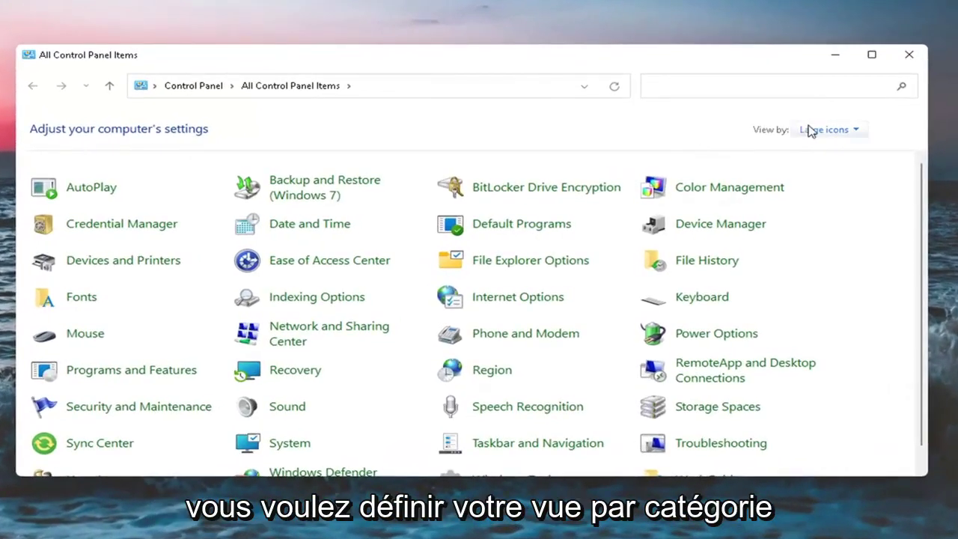
click(824, 130)
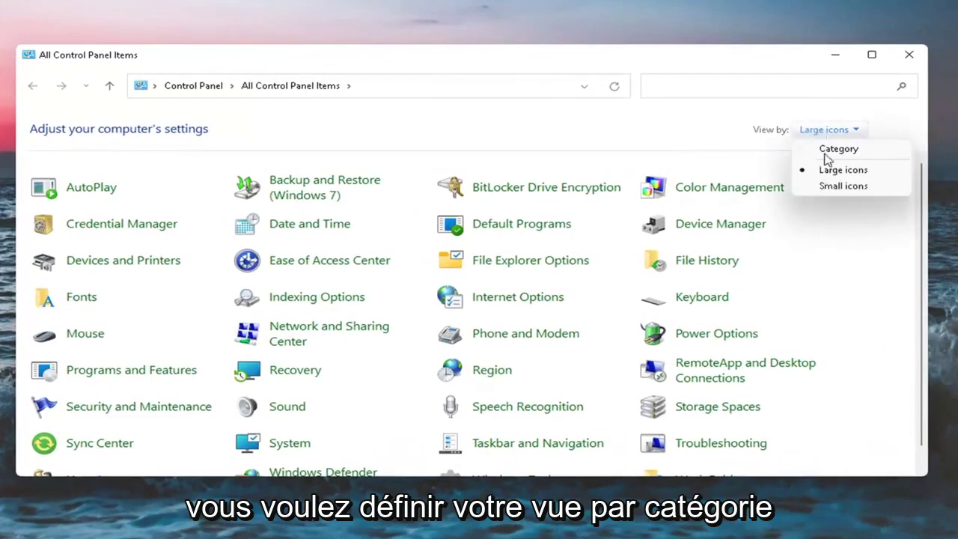
click(827, 149)
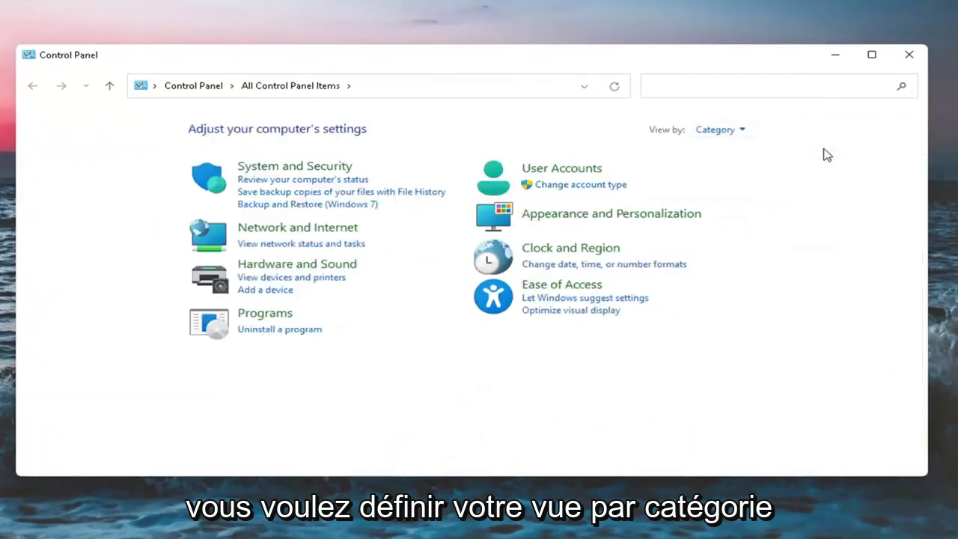
click(301, 235)
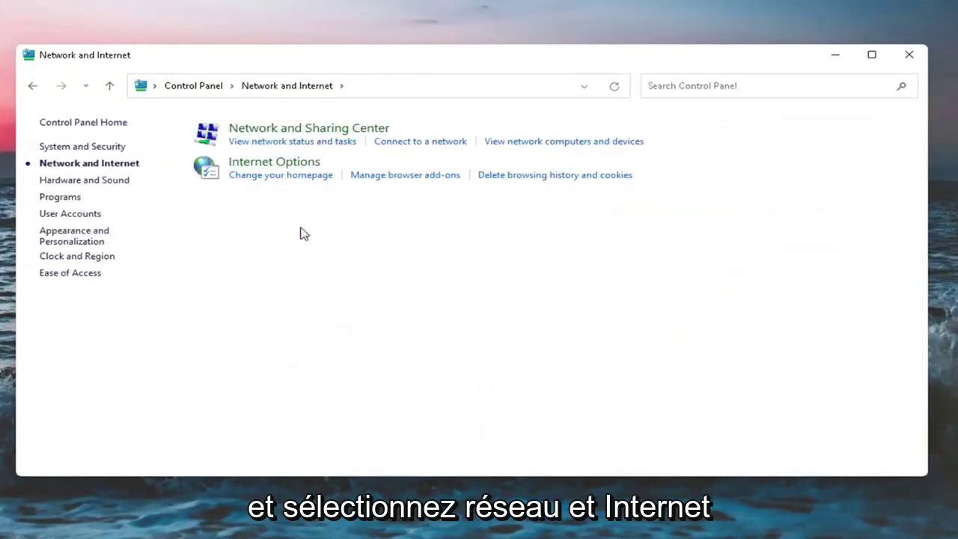
click(304, 136)
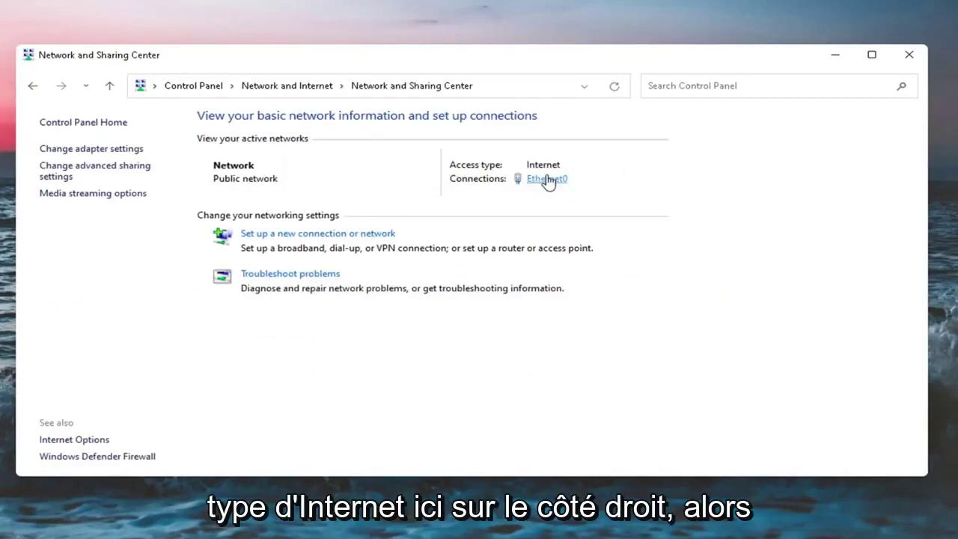
Step: Confirm Ethernet0's TCP/IPv4 properties obtain the IP address and DNS server automatically, then close the Ethernet0 windows
click(549, 181)
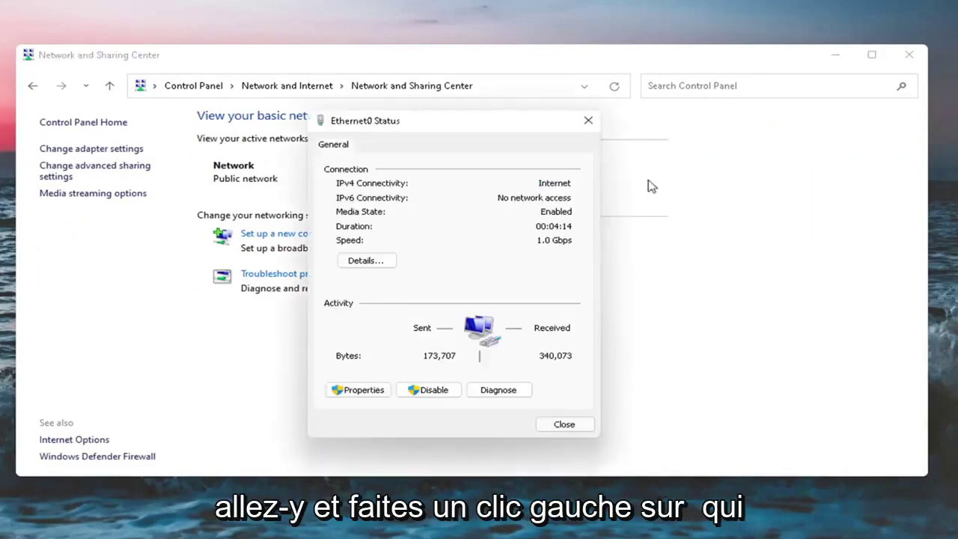
click(359, 390)
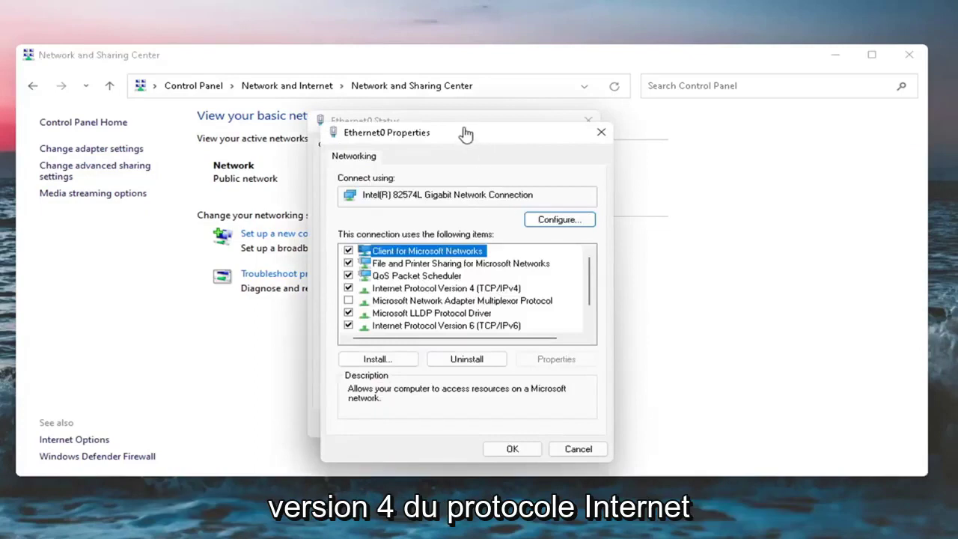
drag(465, 132, 459, 101)
click(499, 259)
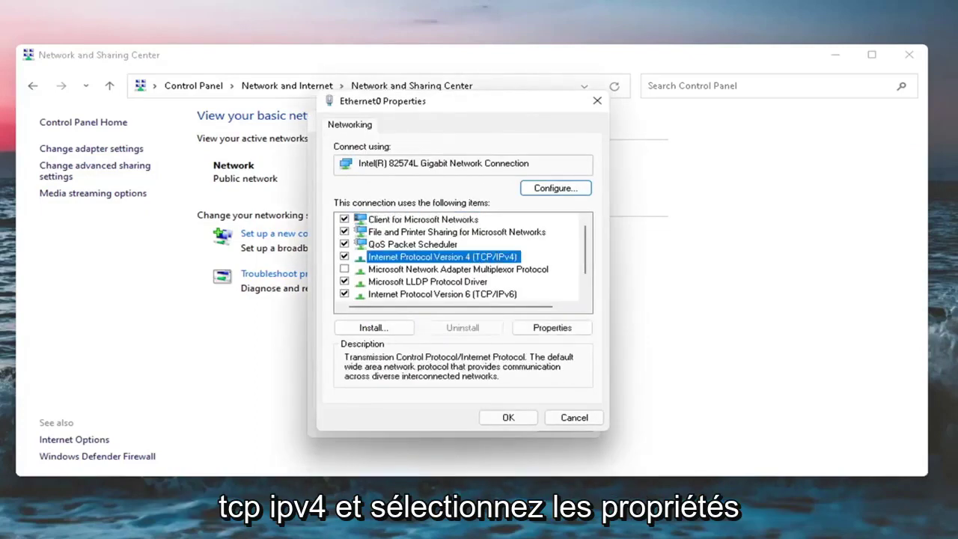
click(553, 330)
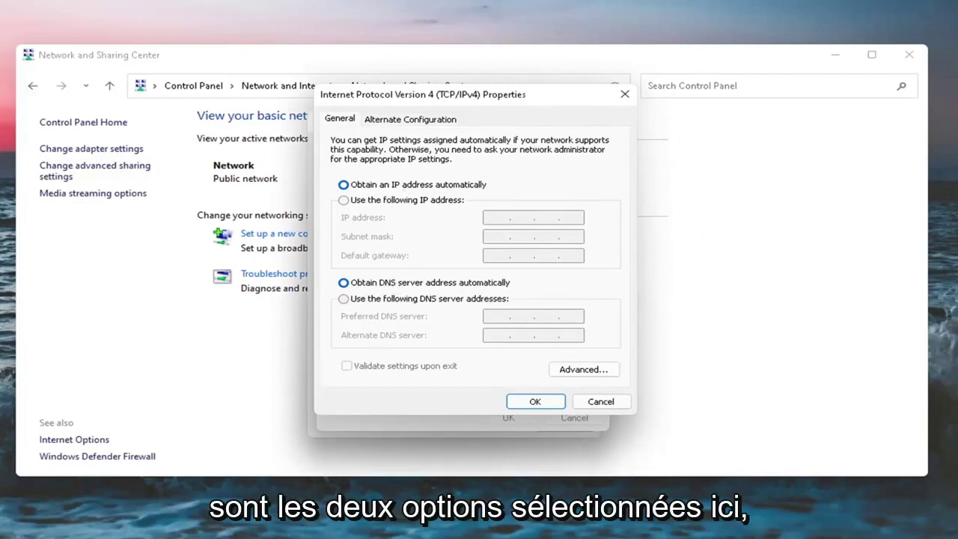
click(534, 402)
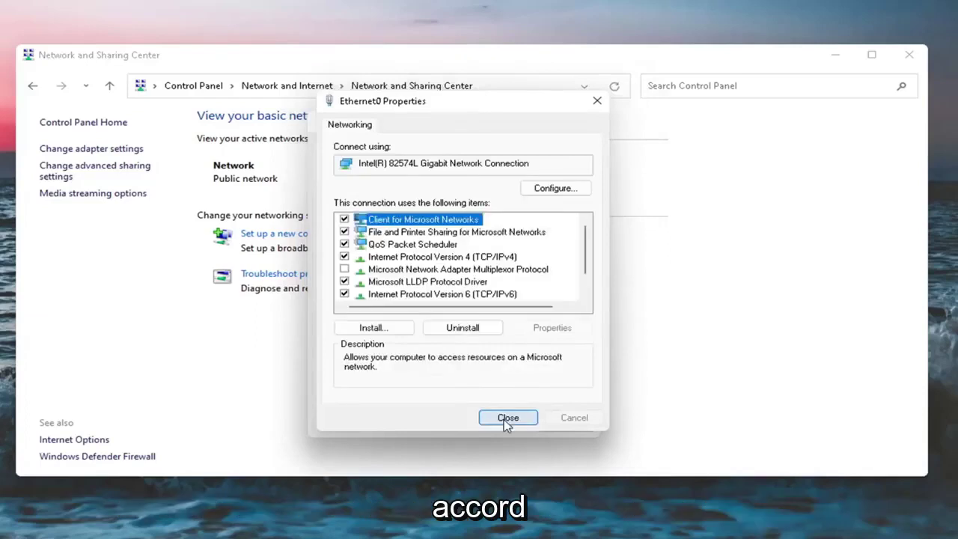
click(508, 419)
click(563, 425)
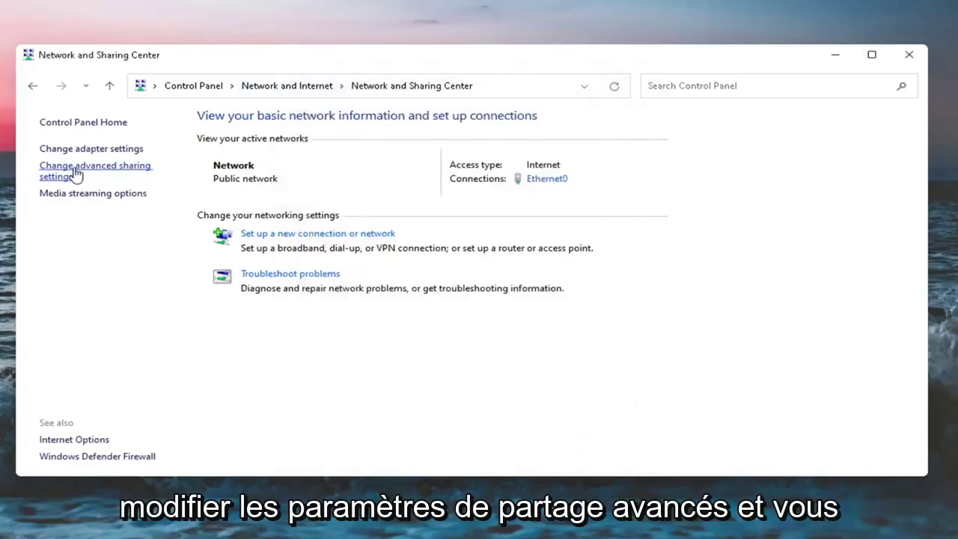
Step: In advanced sharing settings, expand the Private profile and turn on file and printer sharing
click(101, 169)
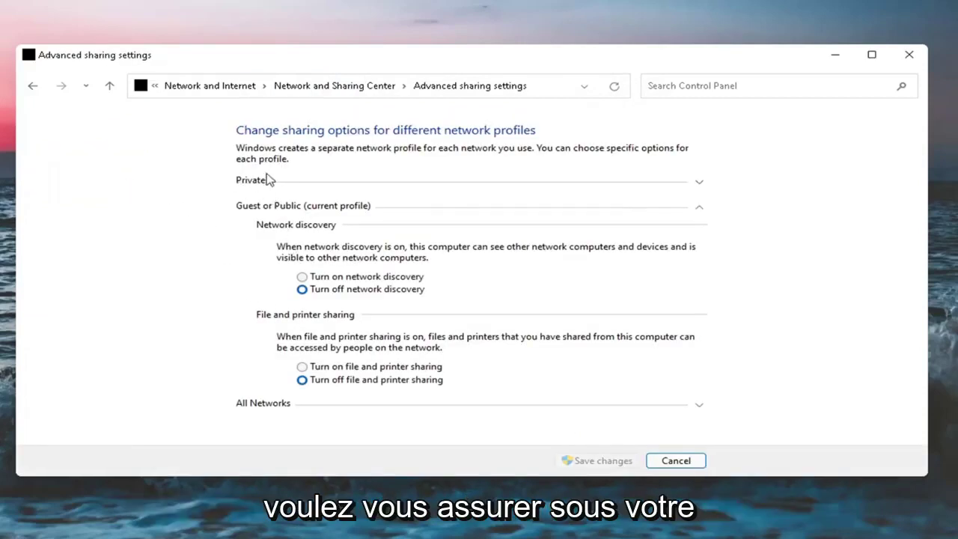
click(697, 185)
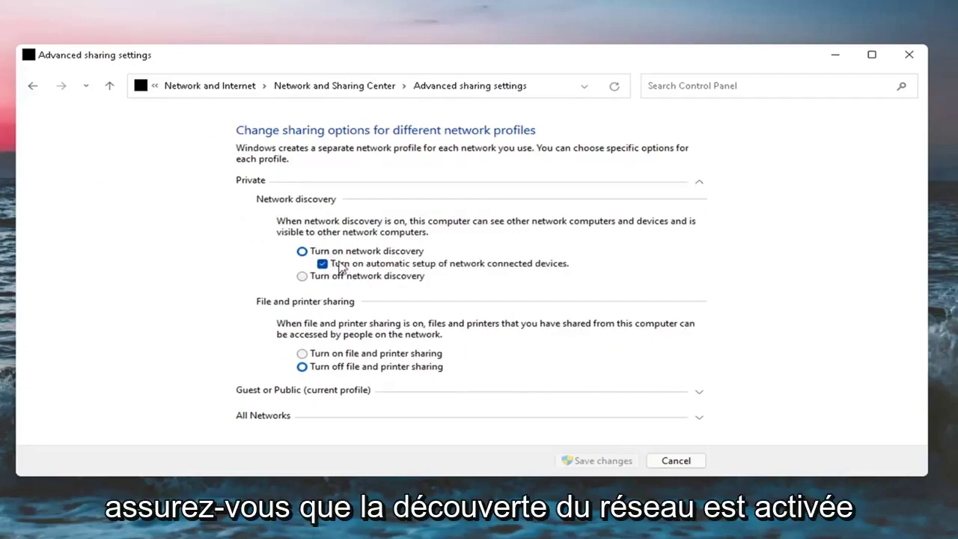
click(302, 354)
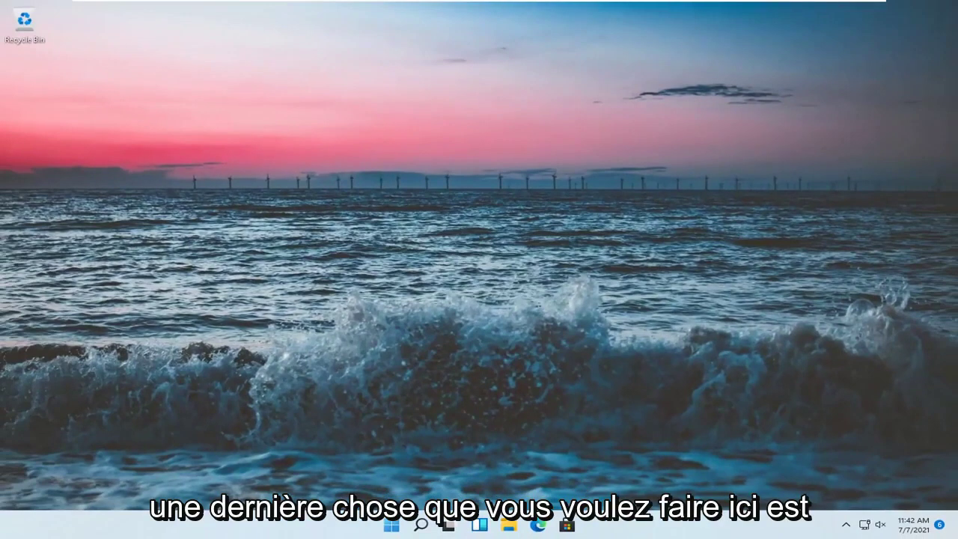
Step: Search 'windows features' and open Turn Windows features on or off
click(422, 529)
text(windows fe)
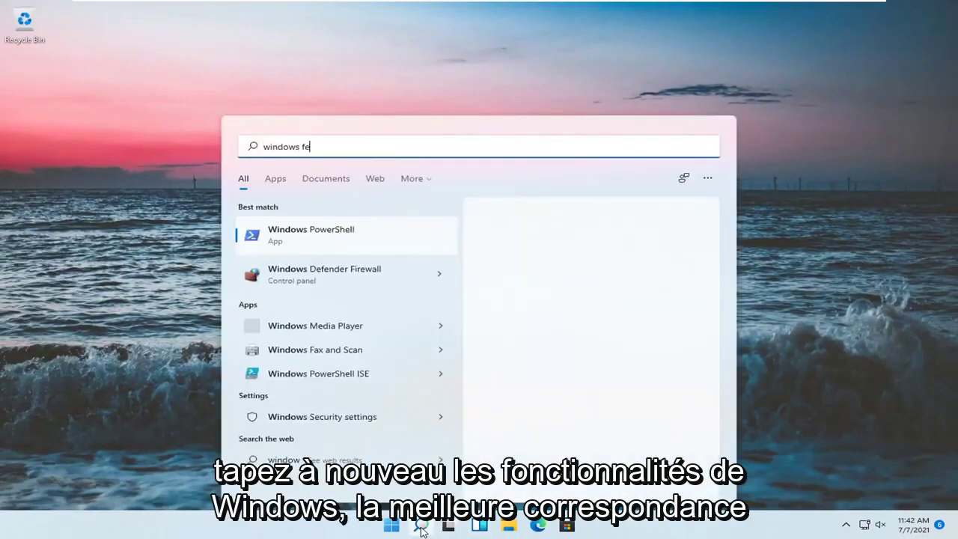
text(atures)
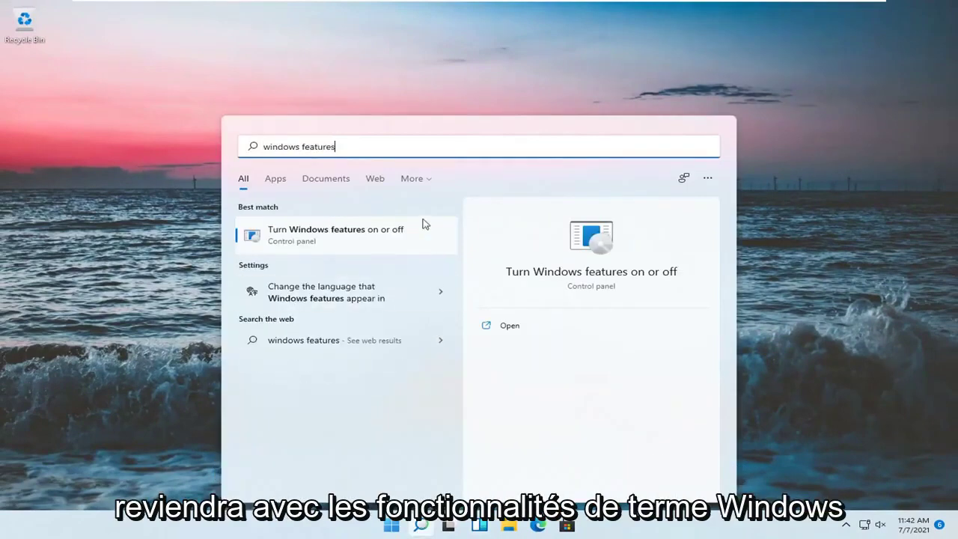
click(347, 238)
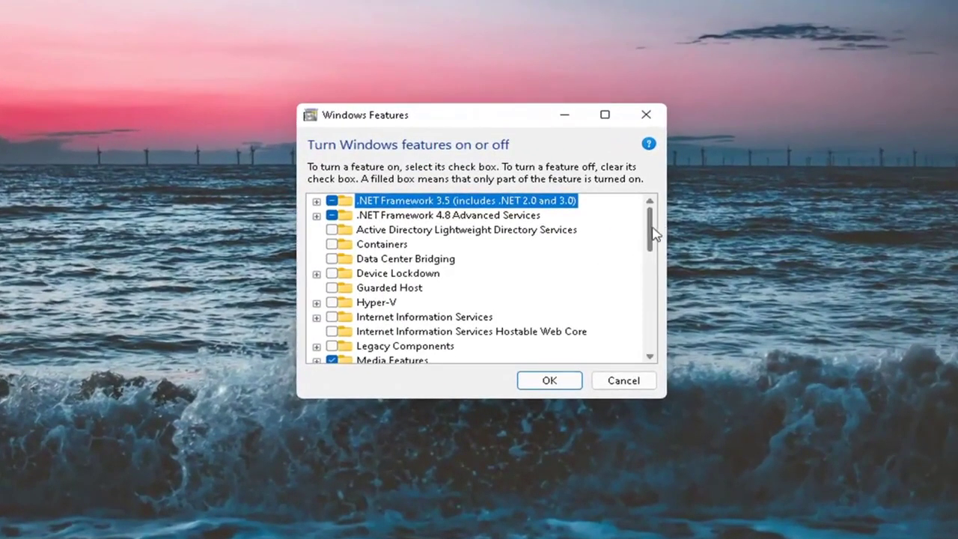
Step: Tick SMB 1.0/CIFS File Sharing Support and its sub-components, including Server, and apply with OK
drag(649, 224, 649, 296)
click(406, 289)
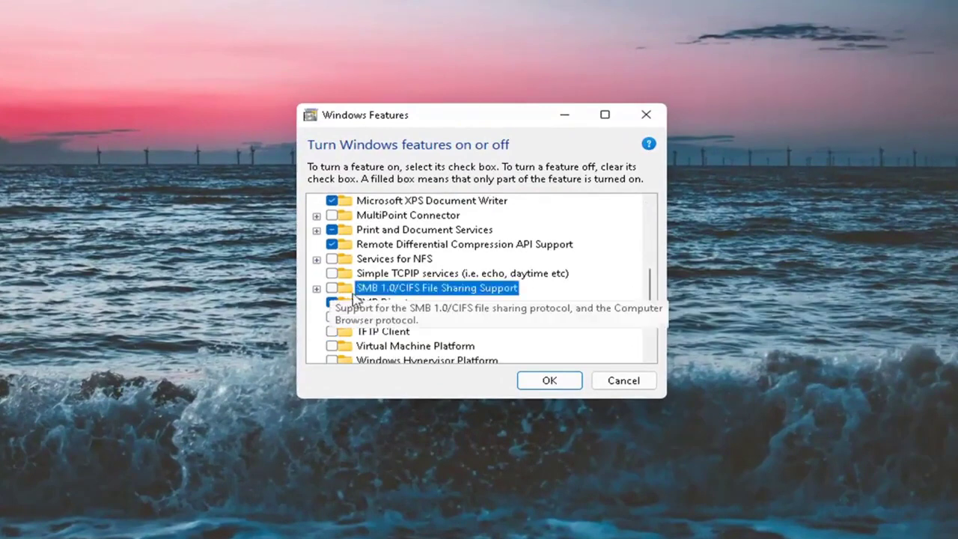
click(317, 289)
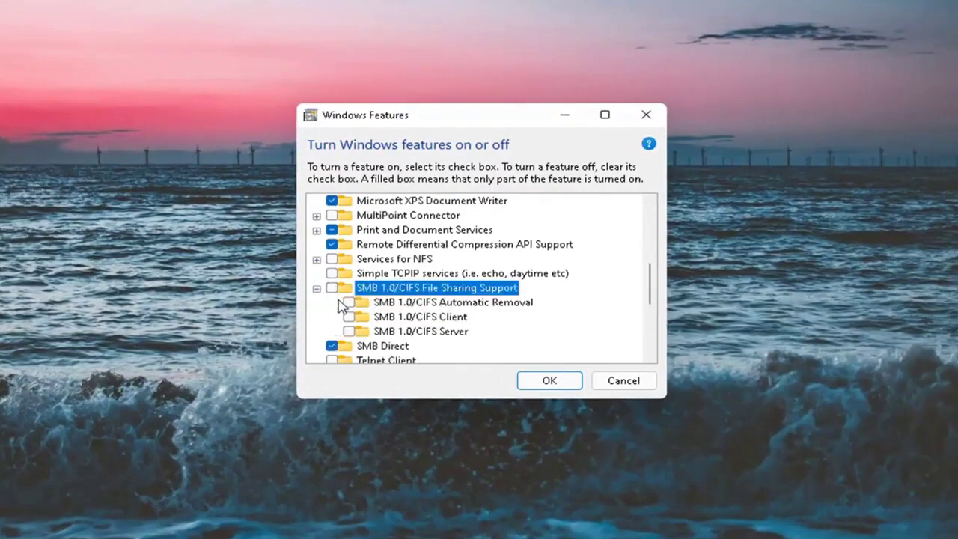
click(349, 302)
click(355, 346)
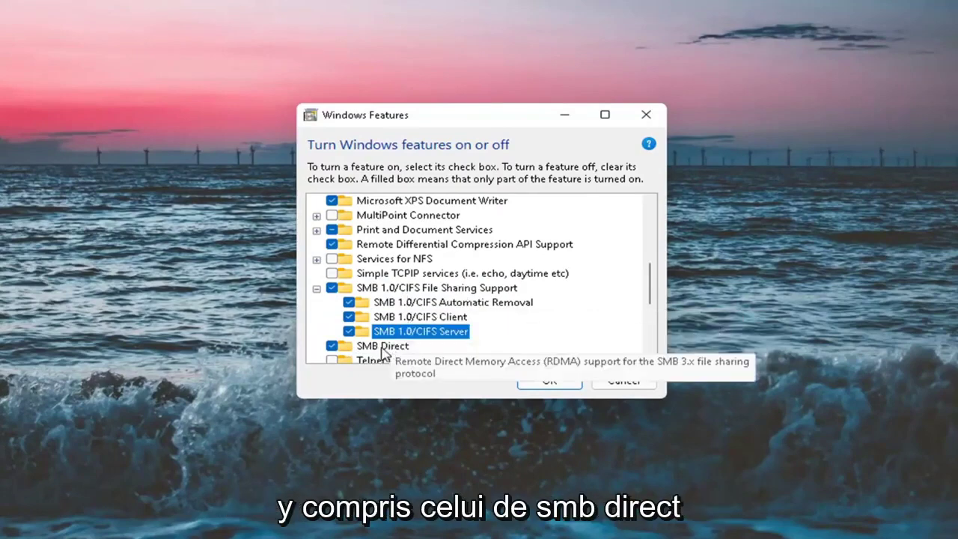
click(546, 383)
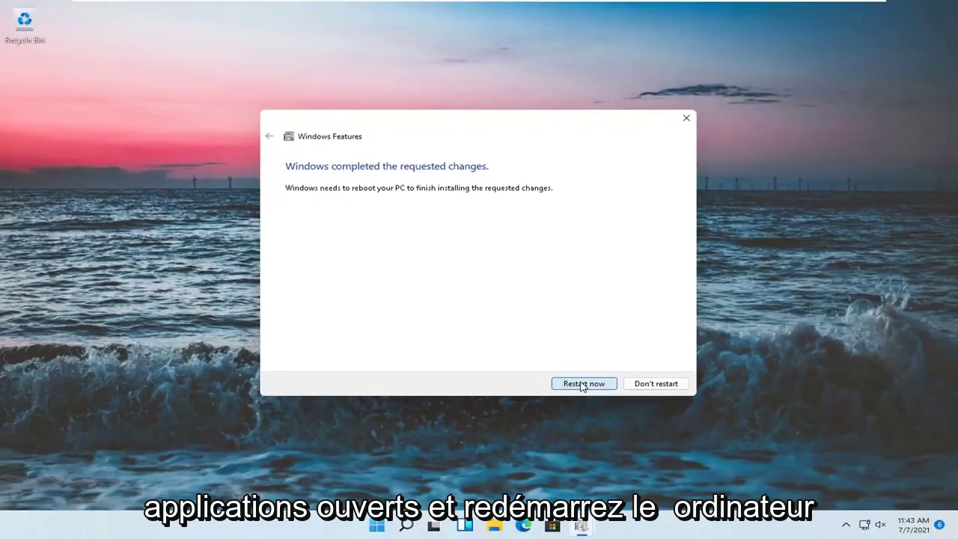
Step: Choose Restart now in the Windows Features prompt to reboot the PC
click(583, 384)
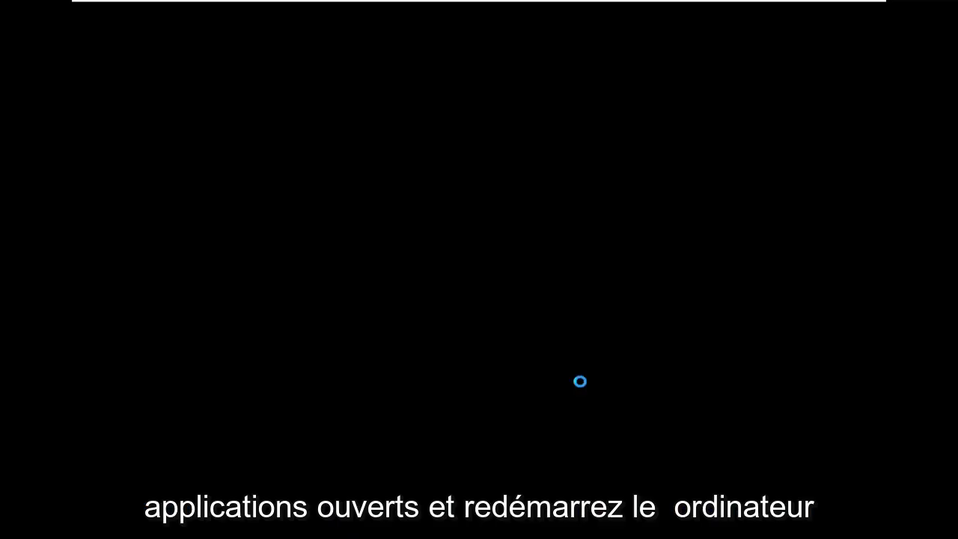